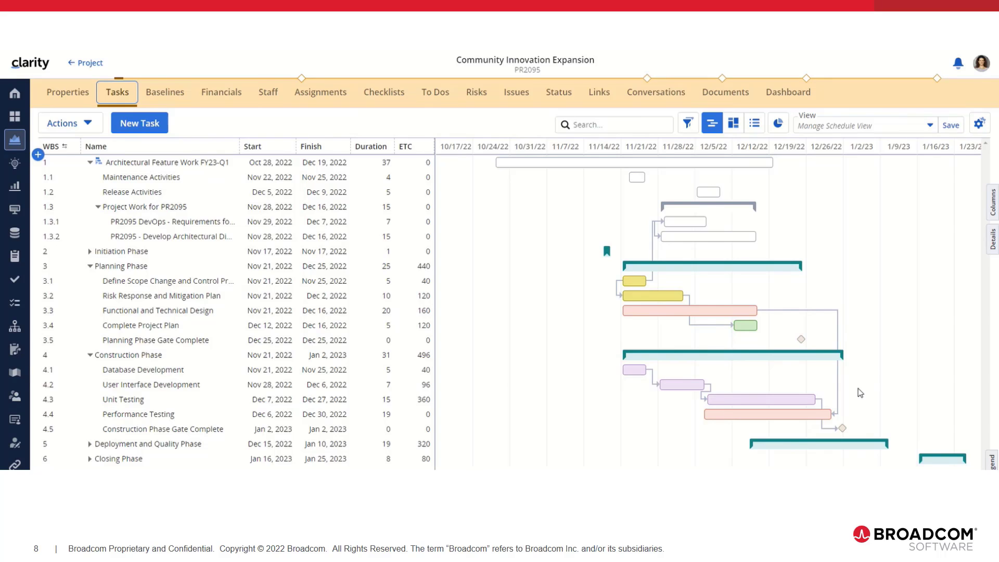
Autoschedule the project into a tentative schedule with autoschedule date Oct 29, 2022 and Resource Constraints enabled
mouse_move(693, 296)
left_click(88, 125)
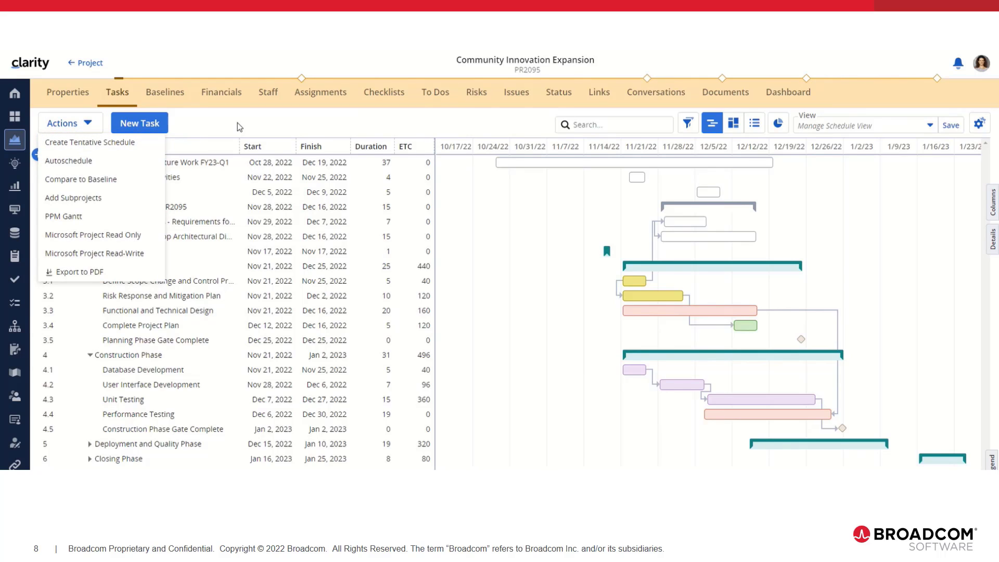
left_click(119, 167)
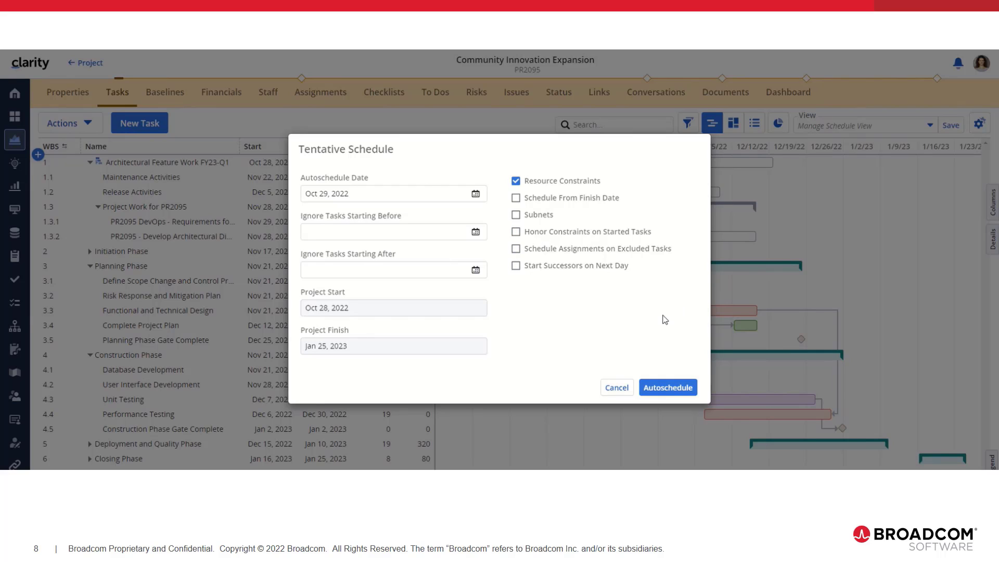
left_click(671, 390)
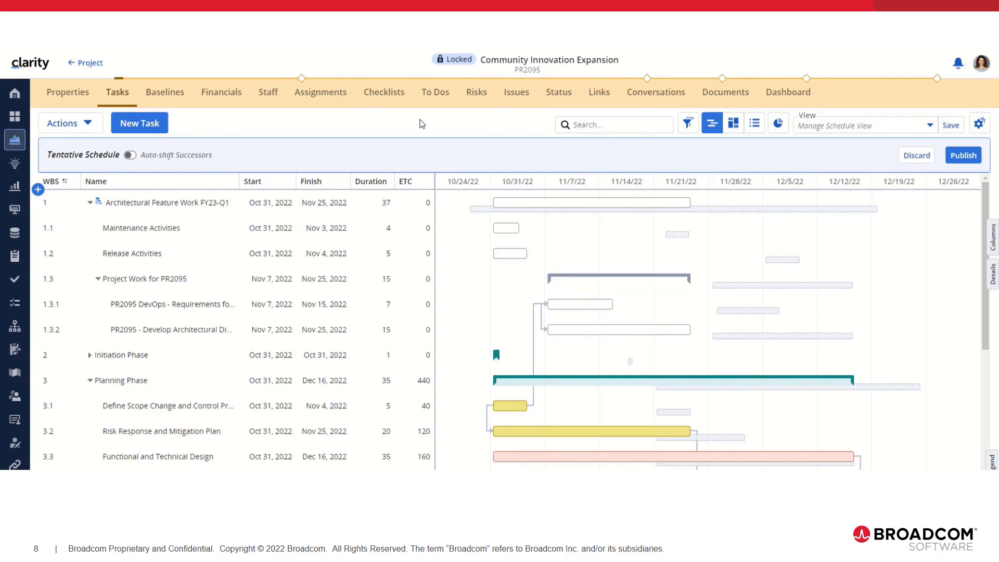
Turn on Auto-shift Successors and move the Risk Response and Mitigation Plan task to start on Nov 11, 2022
left_click(130, 156)
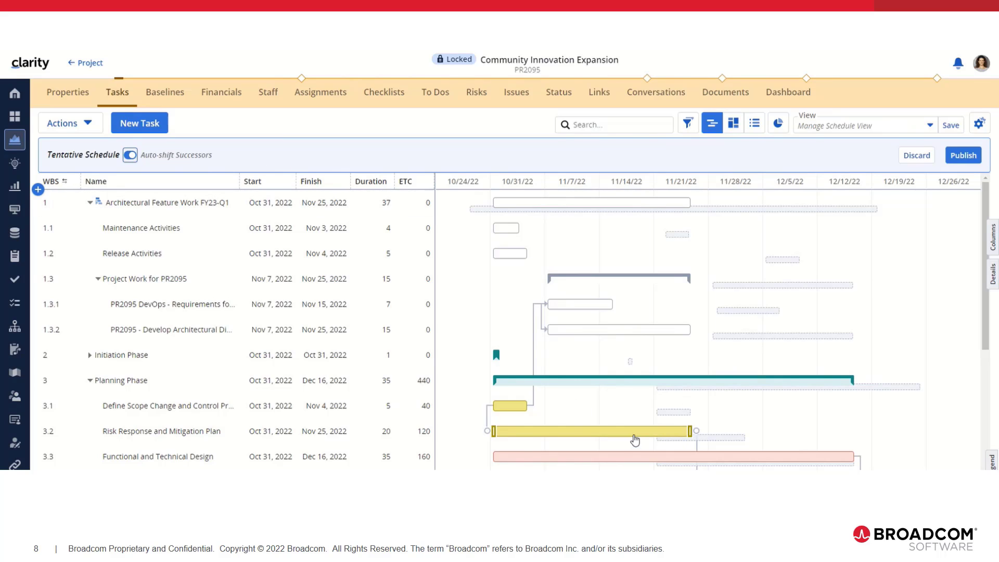
left_click_drag(633, 433, 720, 440)
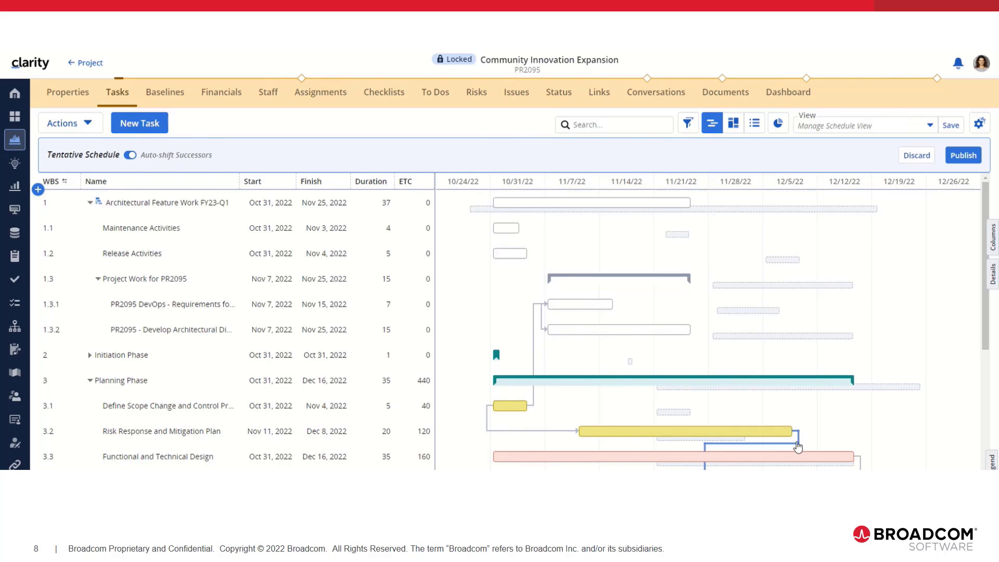
scroll(818, 431, "down", 2)
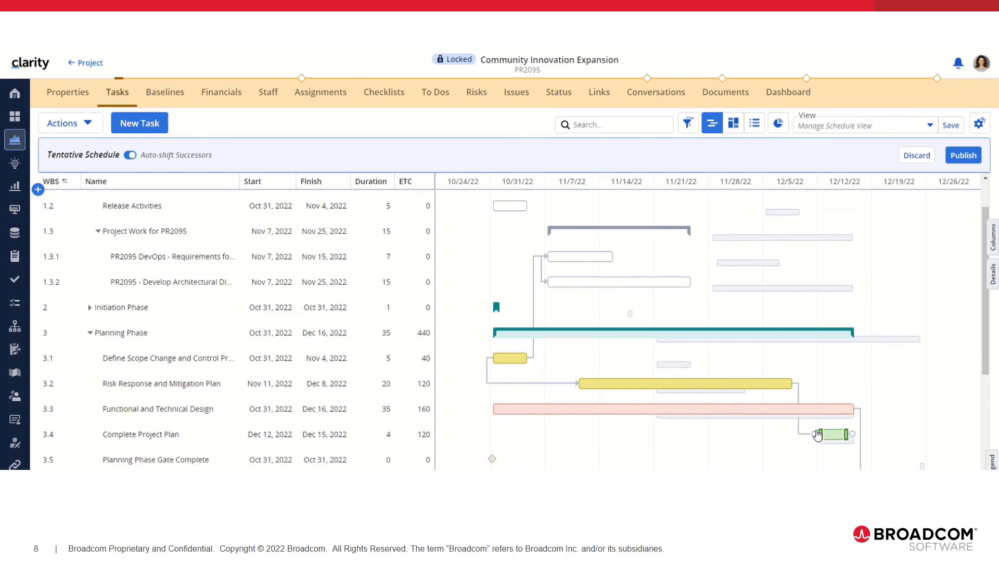
scroll(819, 434, "up", 2)
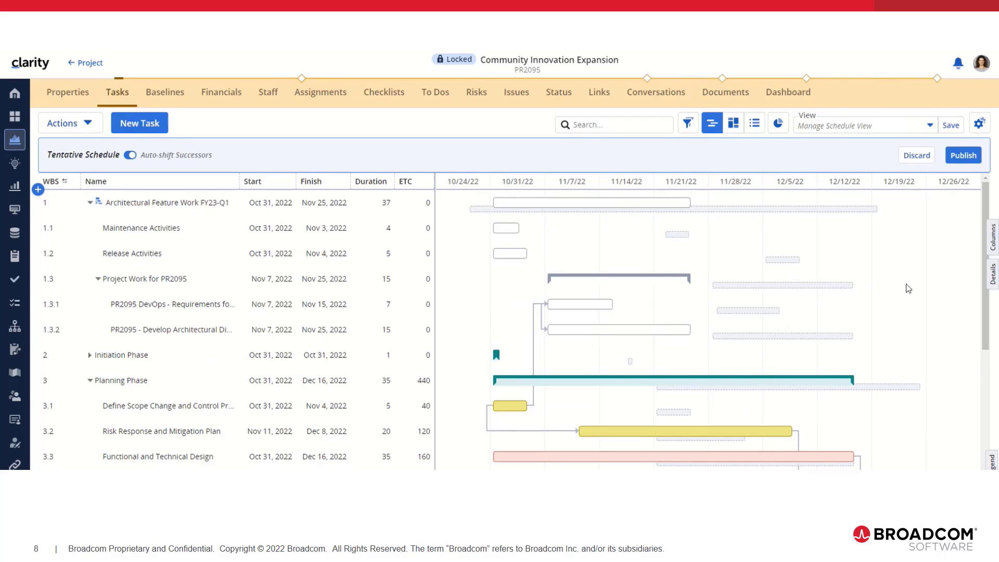
Discard the autoscheduled tentative schedule and create a new tentative schedule from the current plan
left_click(920, 160)
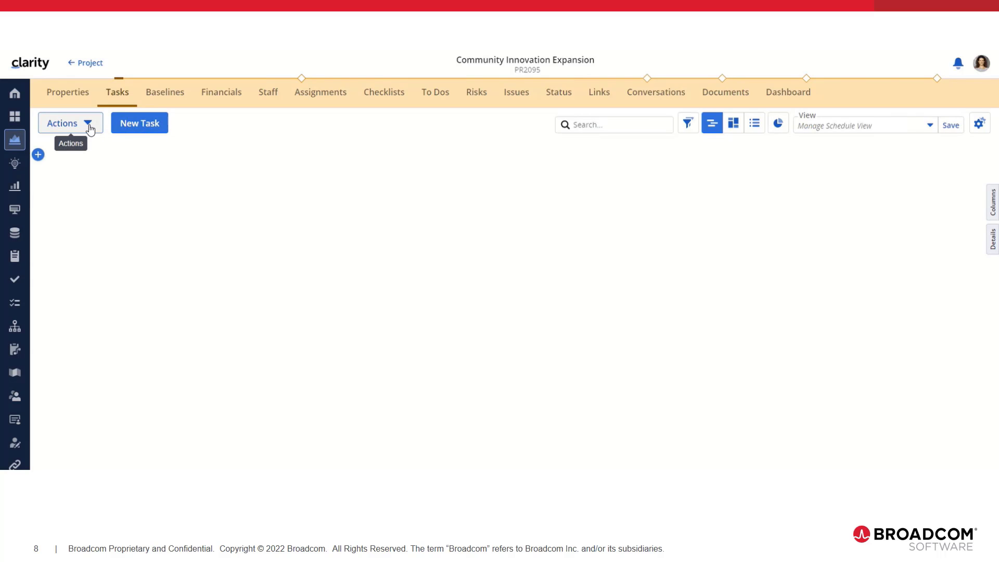
left_click(89, 129)
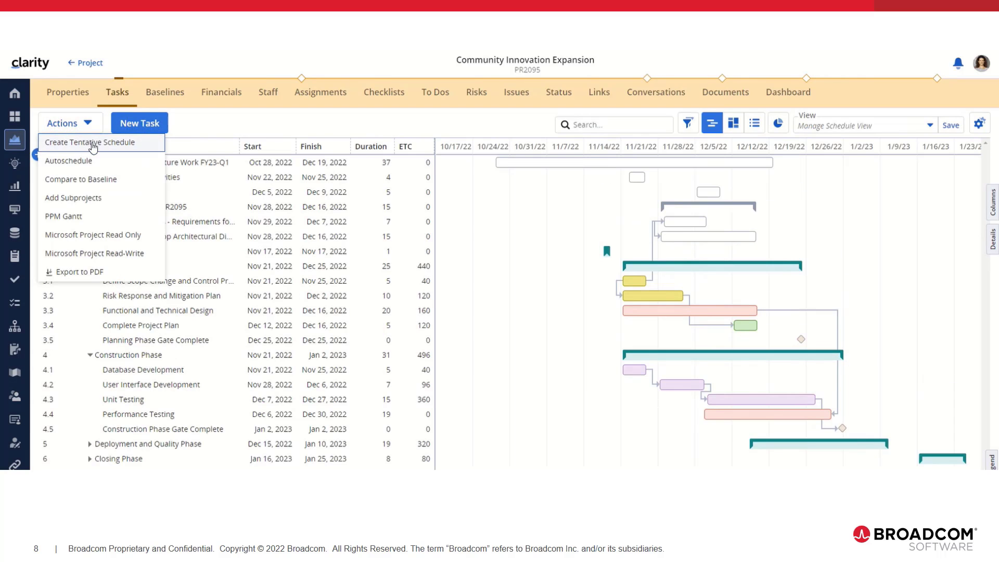
left_click(91, 138)
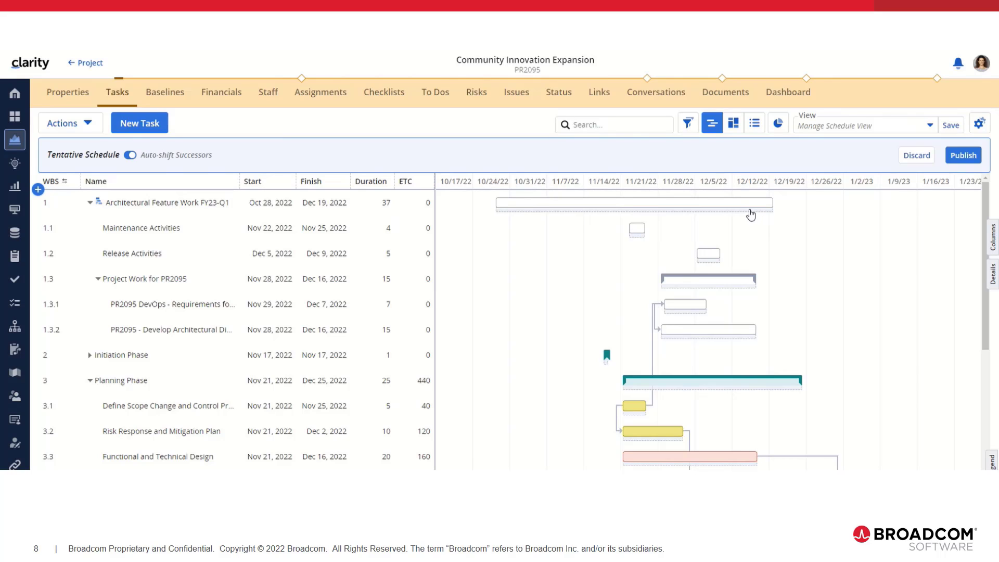
Move the Release Activities task in the timeline to start on Dec 7, 2022
mouse_move(750, 214)
mouse_move(703, 260)
left_click_drag(711, 258, 724, 258)
mouse_move(649, 401)
mouse_move(678, 307)
Move the first Planning Phase task, 3.1 Define Scope Change, to start on Dec 7, 2022, and review its successors
scroll(706, 405, "down", 3)
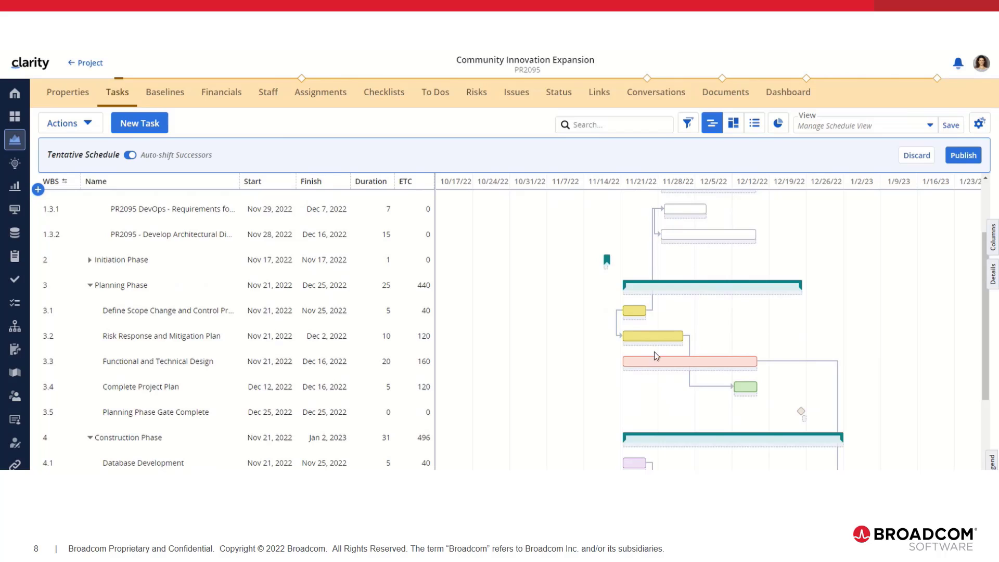
mouse_move(643, 339)
mouse_move(744, 392)
mouse_move(637, 314)
left_click_drag(635, 313, 718, 311)
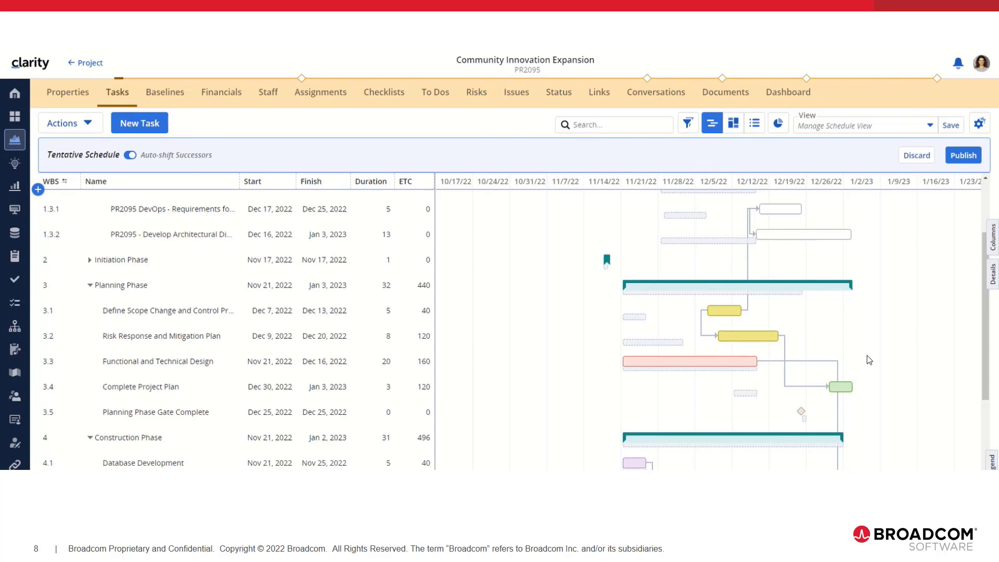
scroll(819, 328, "down", 1)
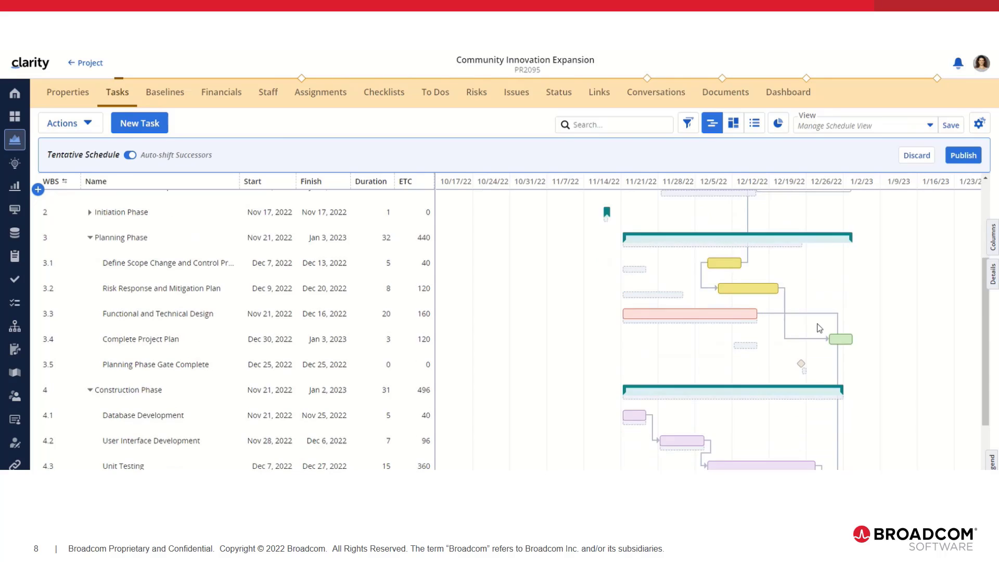
scroll(819, 328, "up", 1)
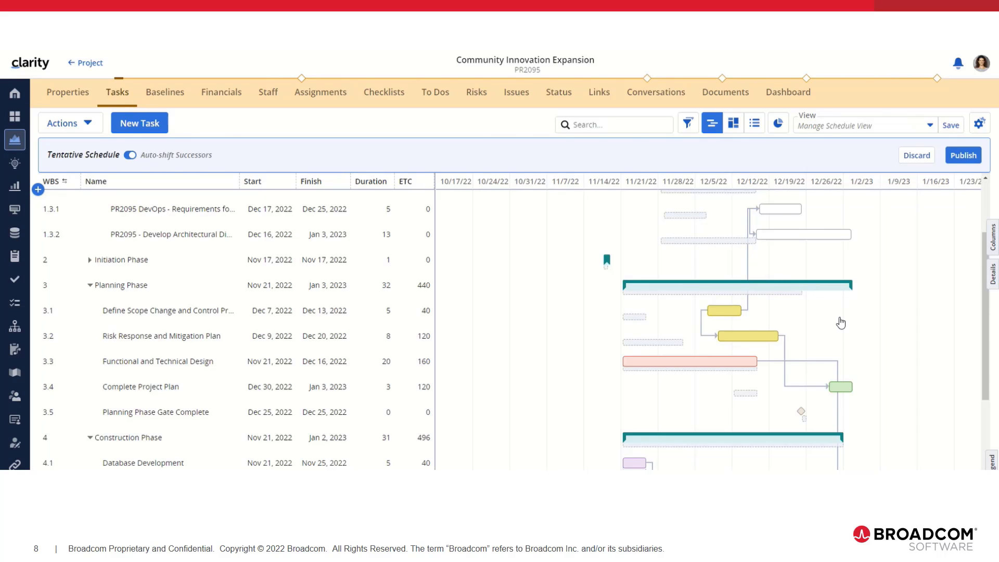
Move the Unit Testing task under Construction Phase to start on Dec 12, 2022
scroll(832, 320, "down", 3)
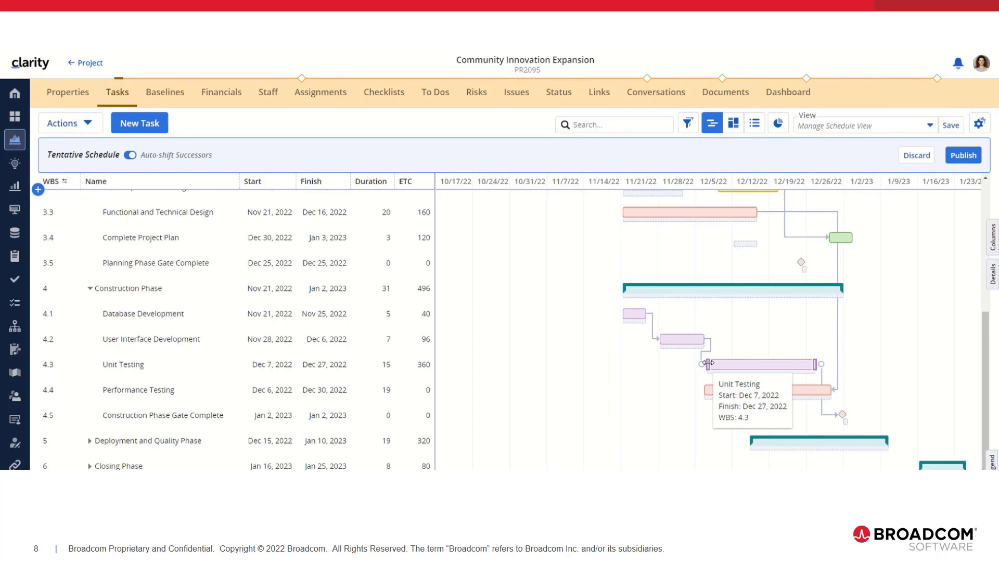
left_click_drag(709, 362, 734, 363)
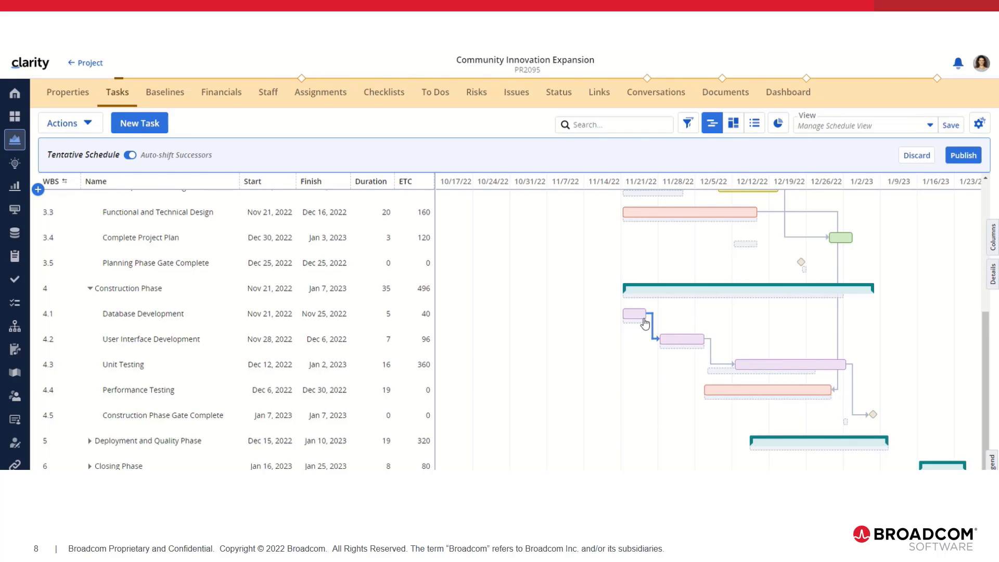
Set the start date of the Database Development task to Nov 28, 2022
left_click(265, 323)
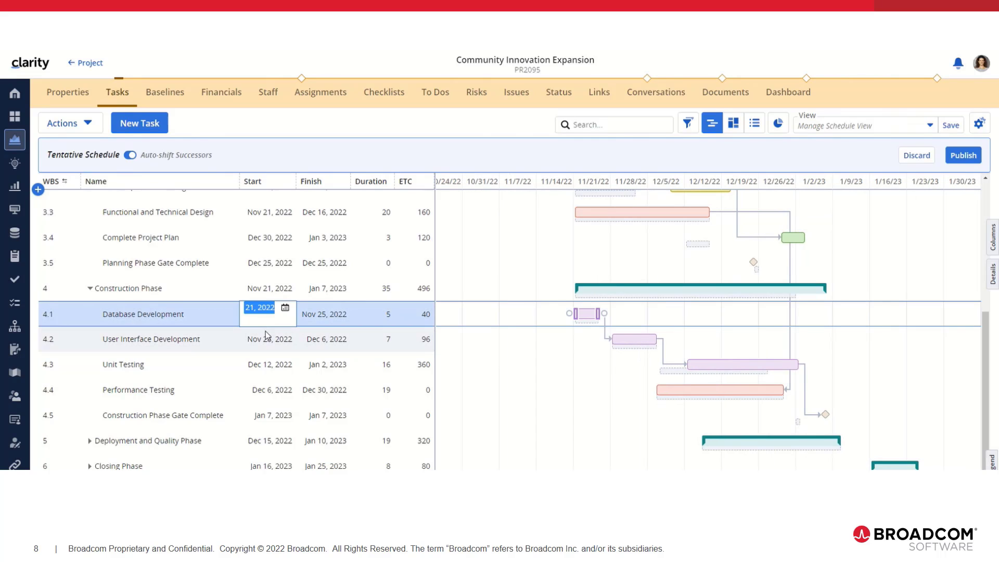
type("Nov 28, 2022")
key("Return")
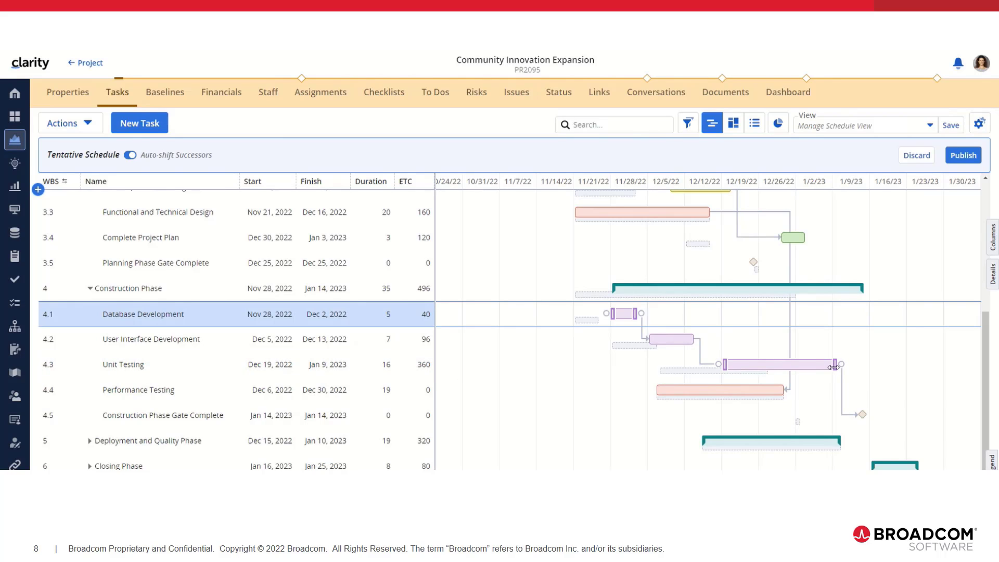
Shorten the Unit Testing bar to finish on Jan 4, 2023, and extend it to finish on Jan 16, 2023
left_click_drag(833, 367, 810, 364)
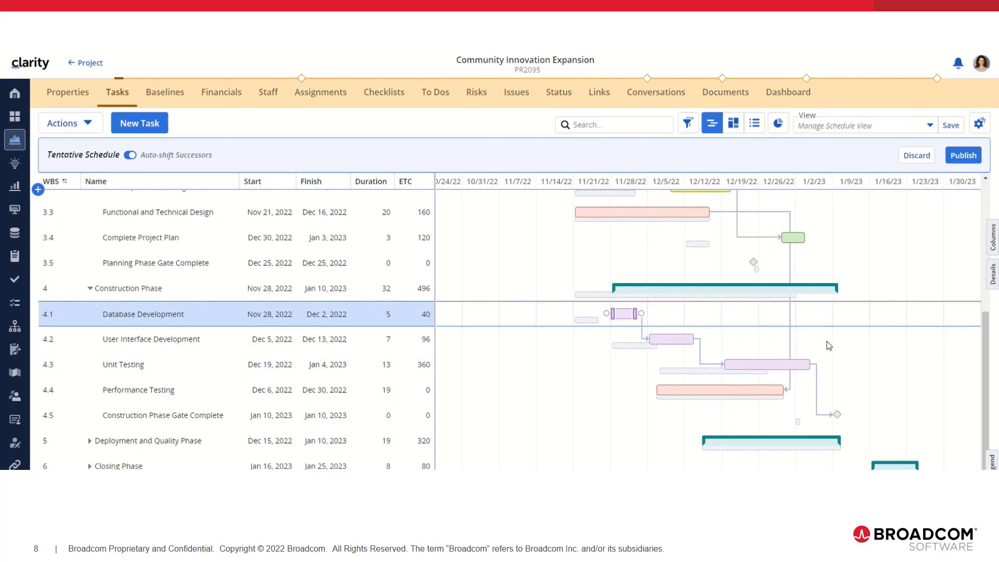
mouse_move(809, 364)
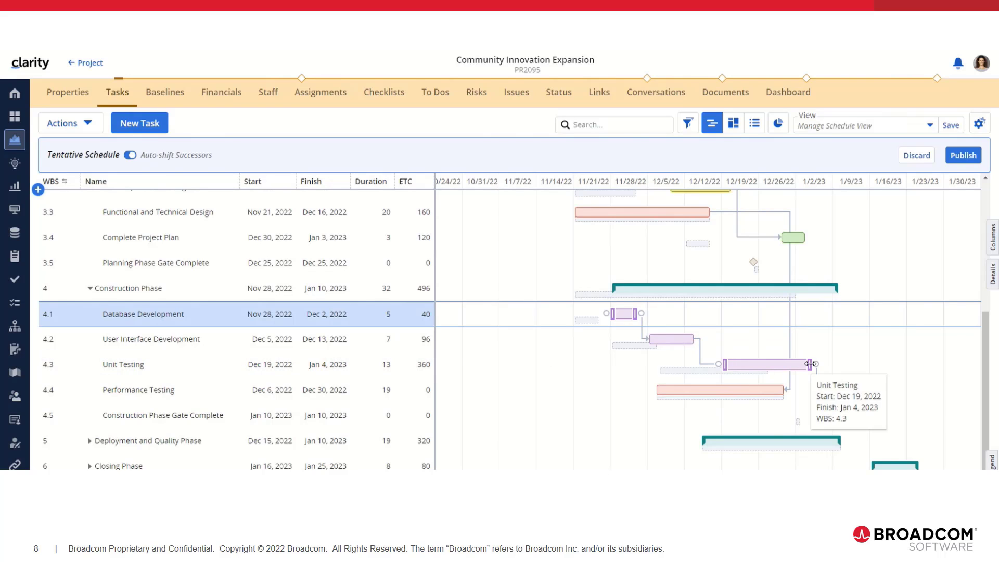
left_click_drag(809, 364, 869, 365)
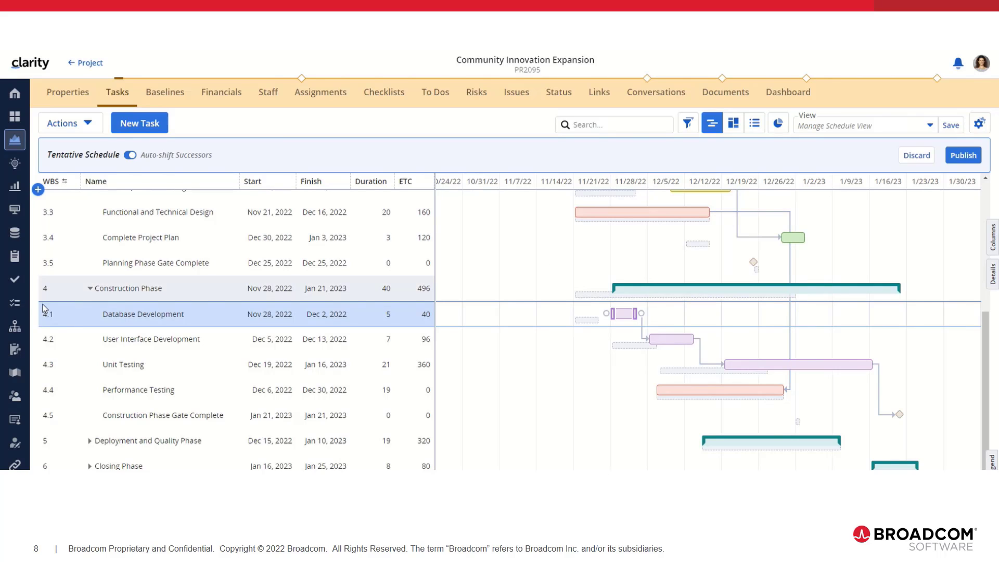
Move Functional and Technical Design to start on Jan 9, 2023, with Construction Phase collapsed, and expand that phase to review its tasks
left_click(89, 288)
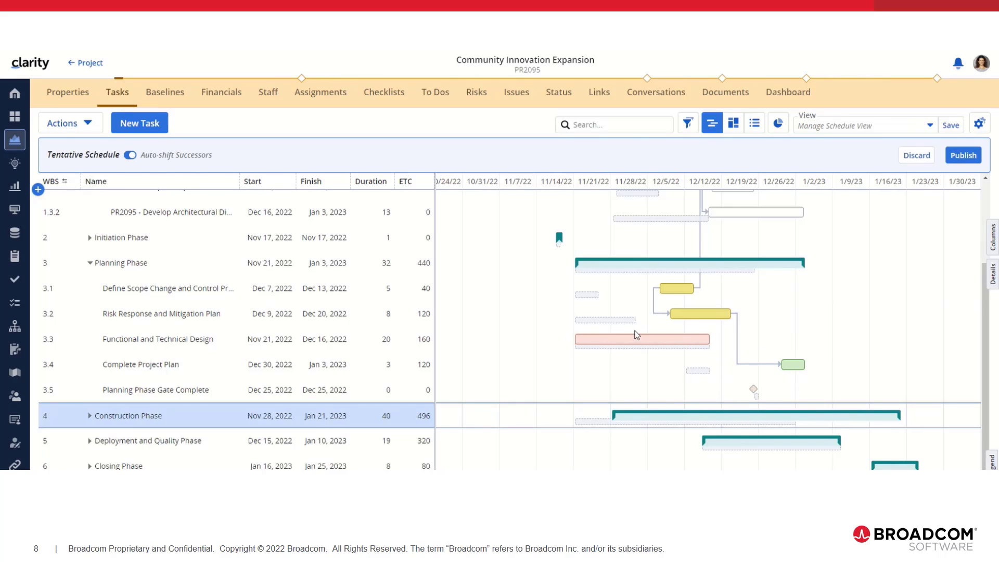
mouse_move(611, 340)
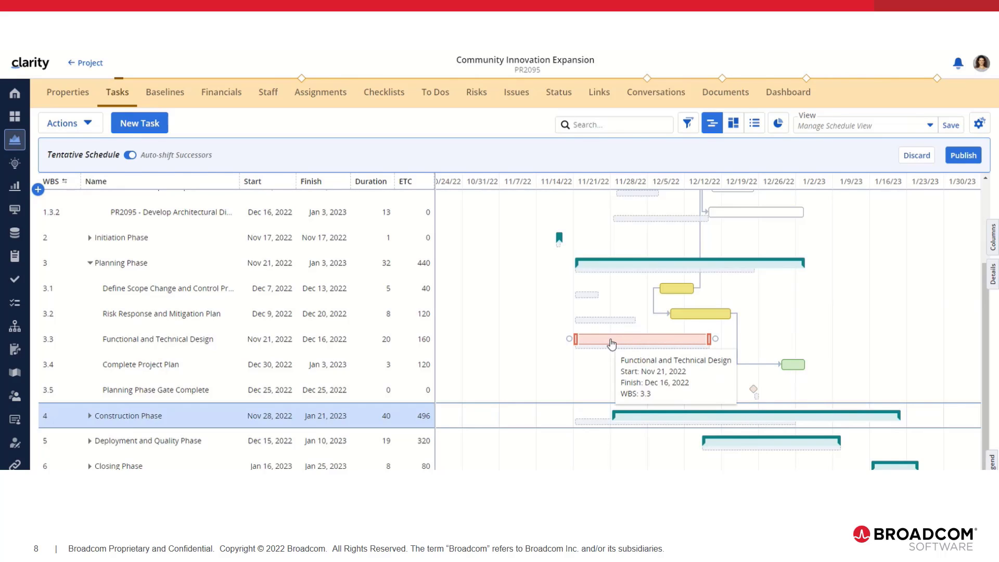
left_click_drag(612, 344, 864, 344)
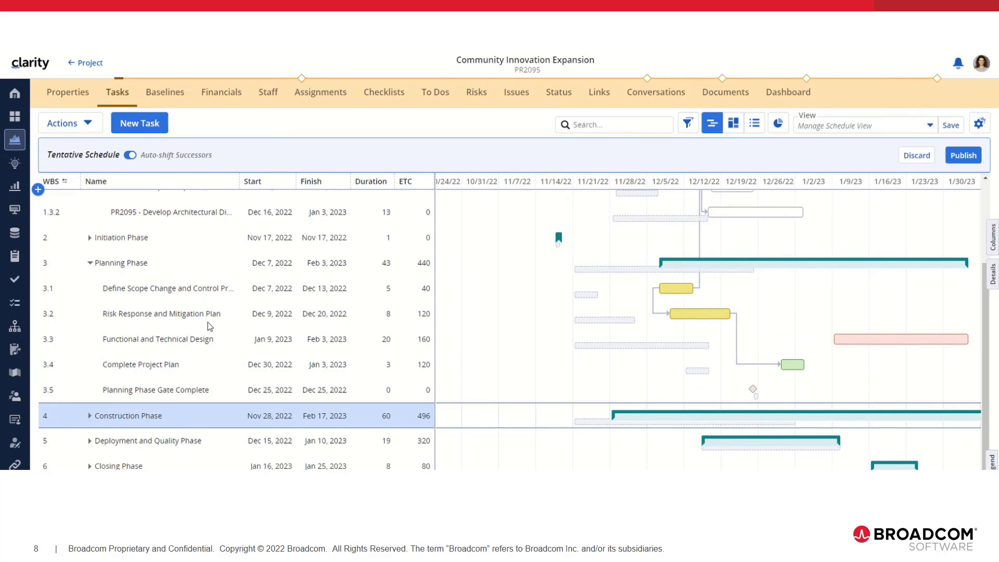
left_click(90, 415)
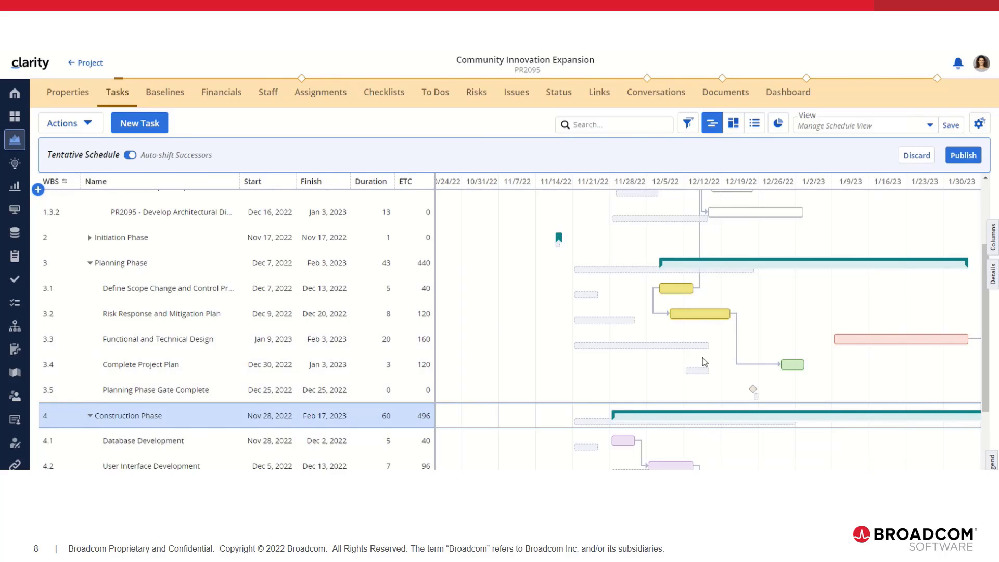
scroll(740, 366, "down", 5)
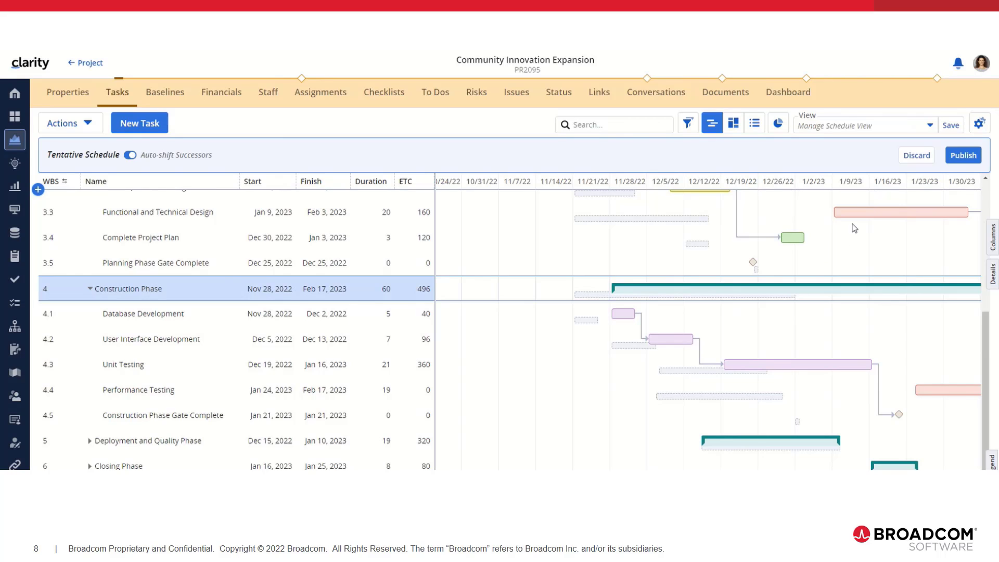
mouse_move(678, 224)
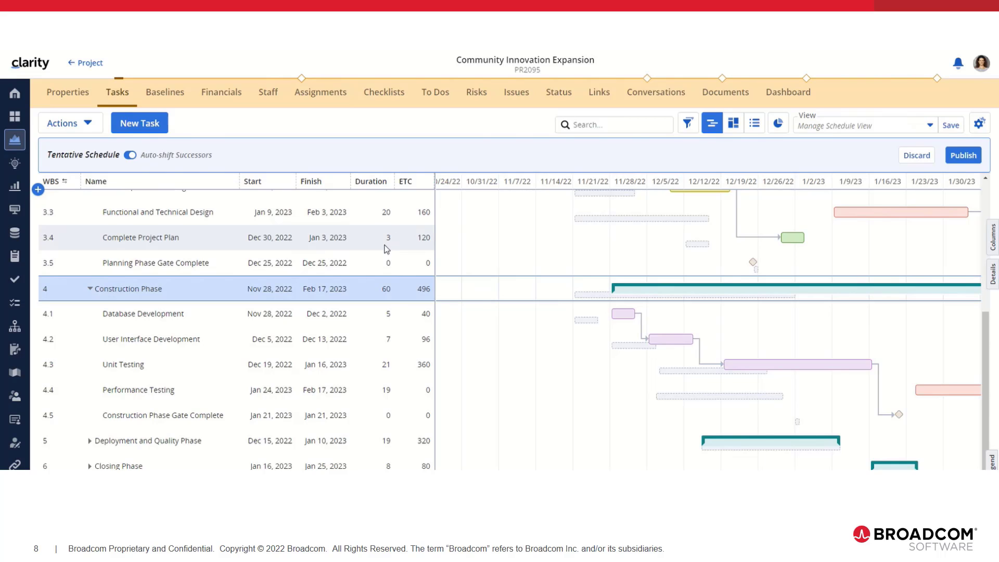
Set the duration of the Database Development task to 10 days
left_click(388, 314)
type("10")
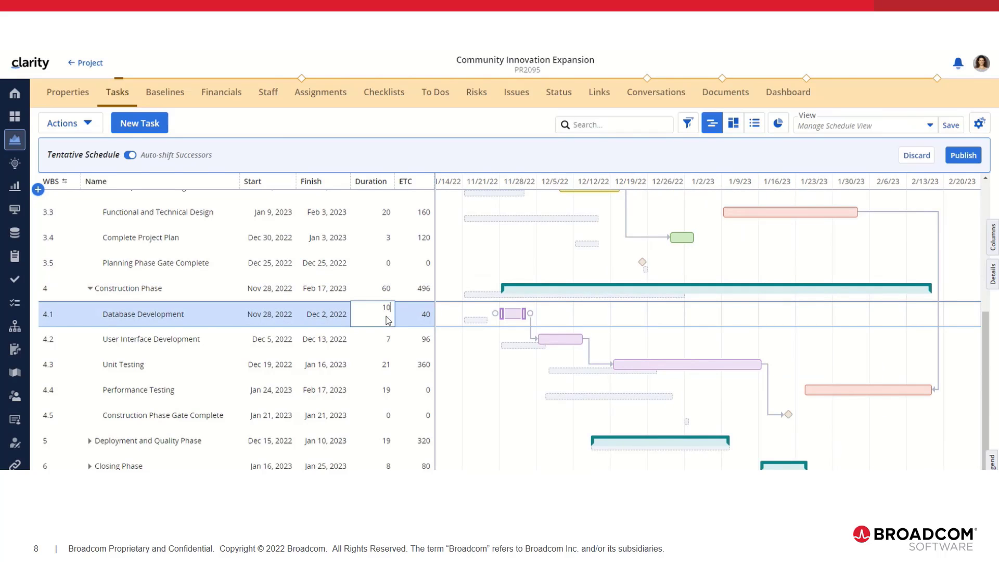
key("Return")
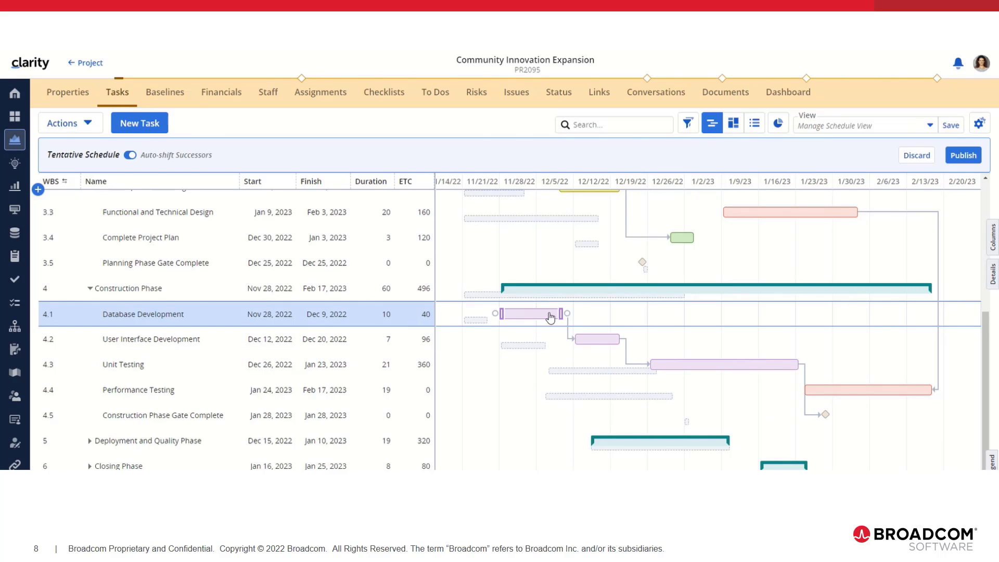
mouse_move(551, 316)
Preview the PDF export of the tentative schedule with Fit to Content size and Landscape orientation, and close it without downloading
scroll(702, 361, "up", 5)
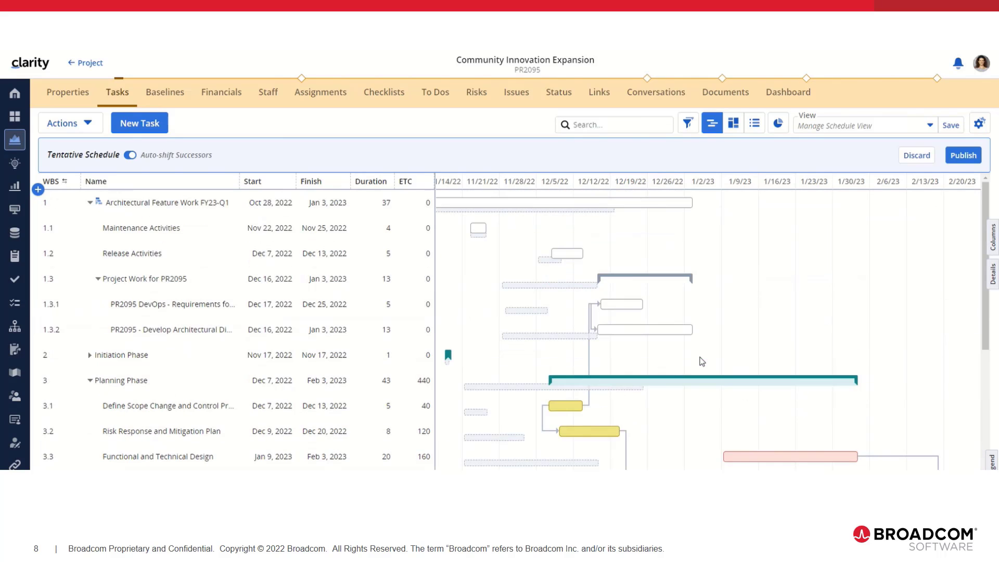
left_click(176, 209)
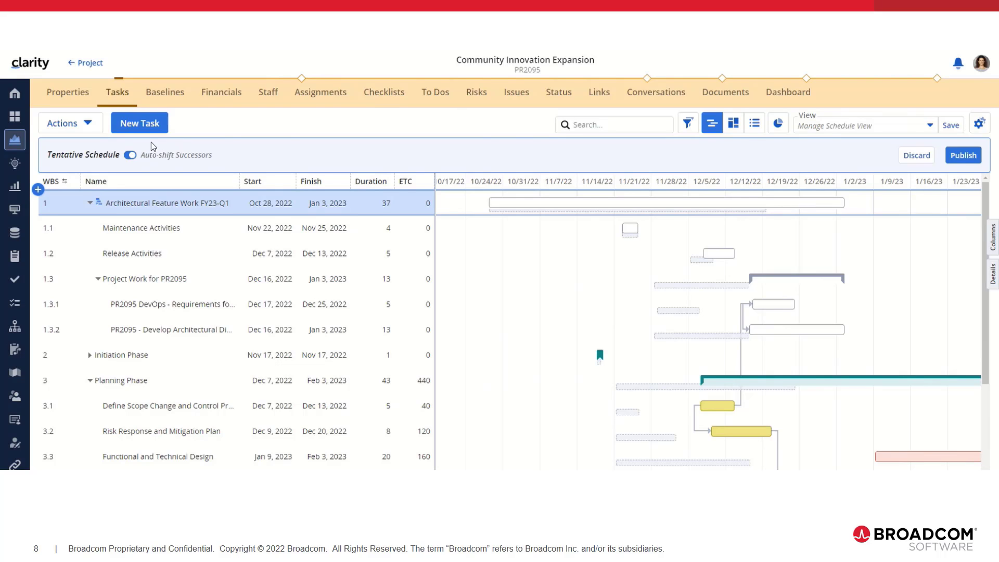
left_click(65, 122)
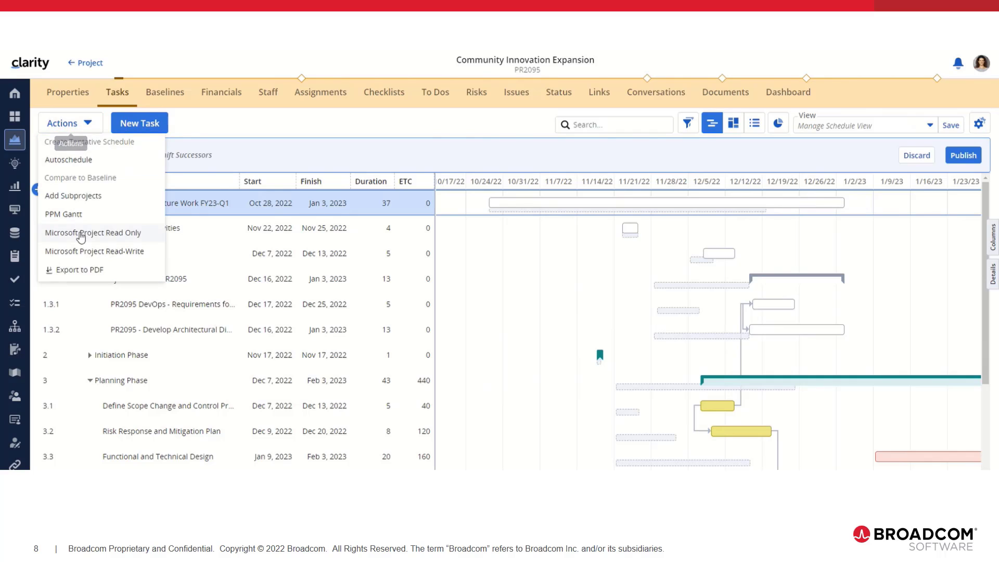
left_click(83, 268)
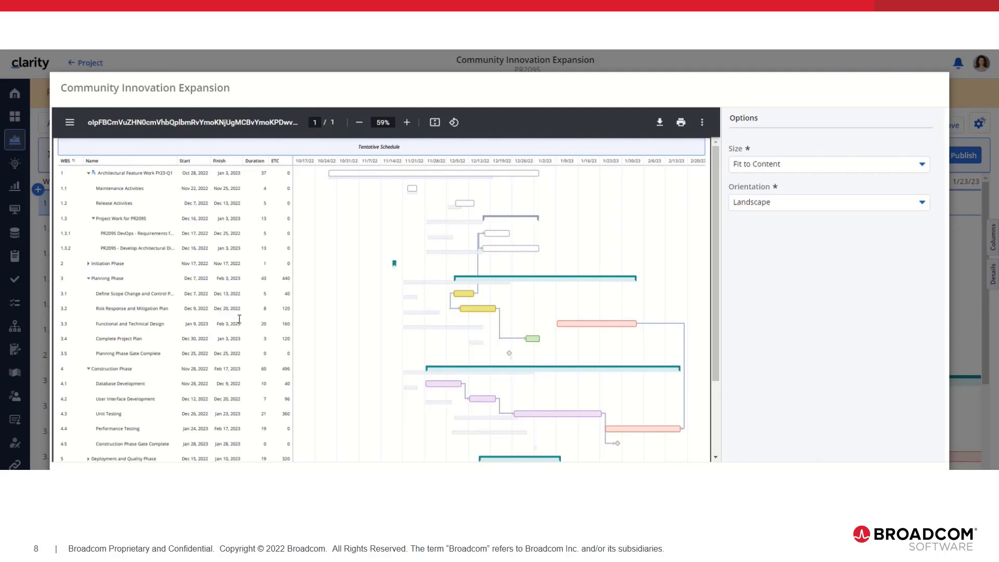
scroll(240, 319, "down", 3)
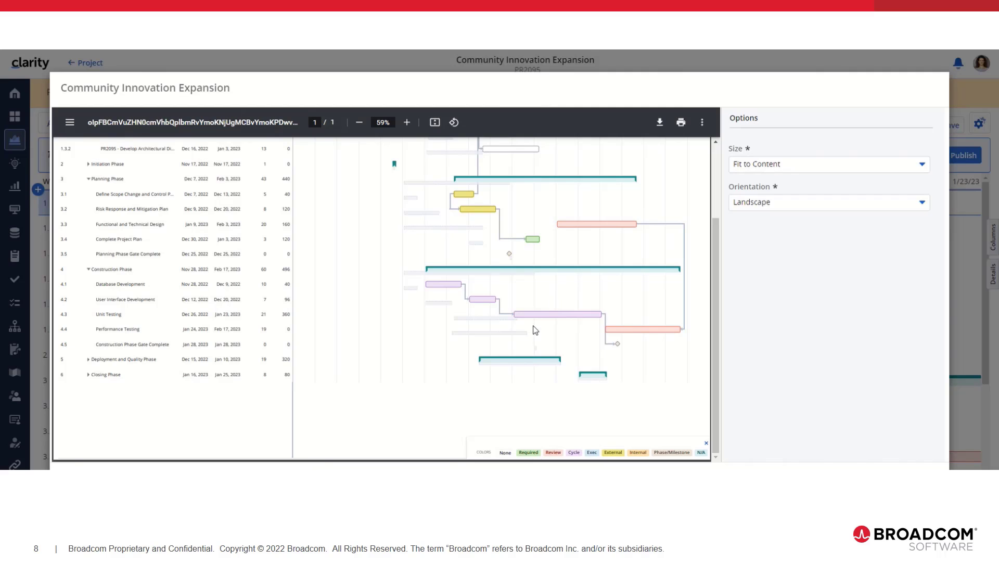
scroll(536, 329, "up", 3)
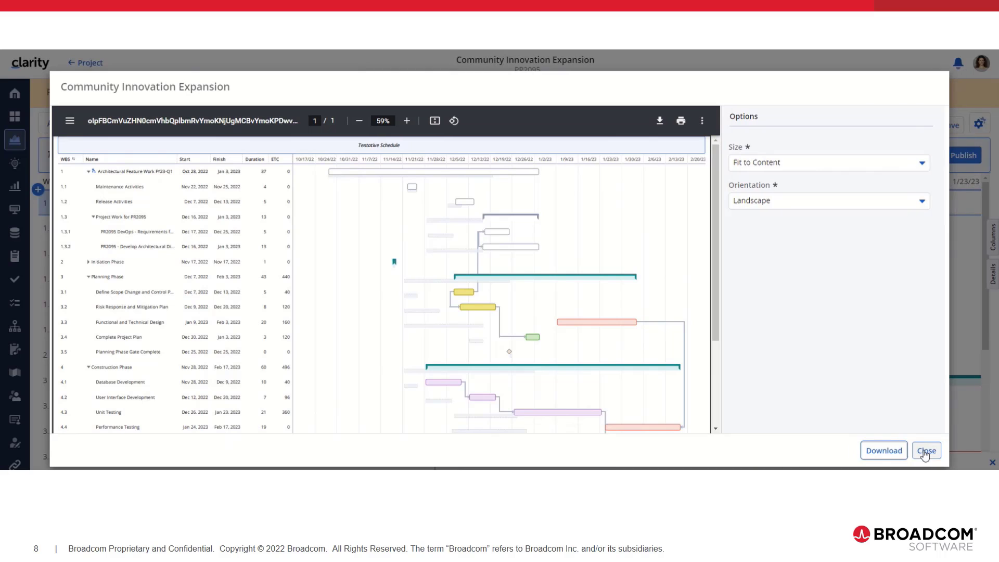
left_click(925, 450)
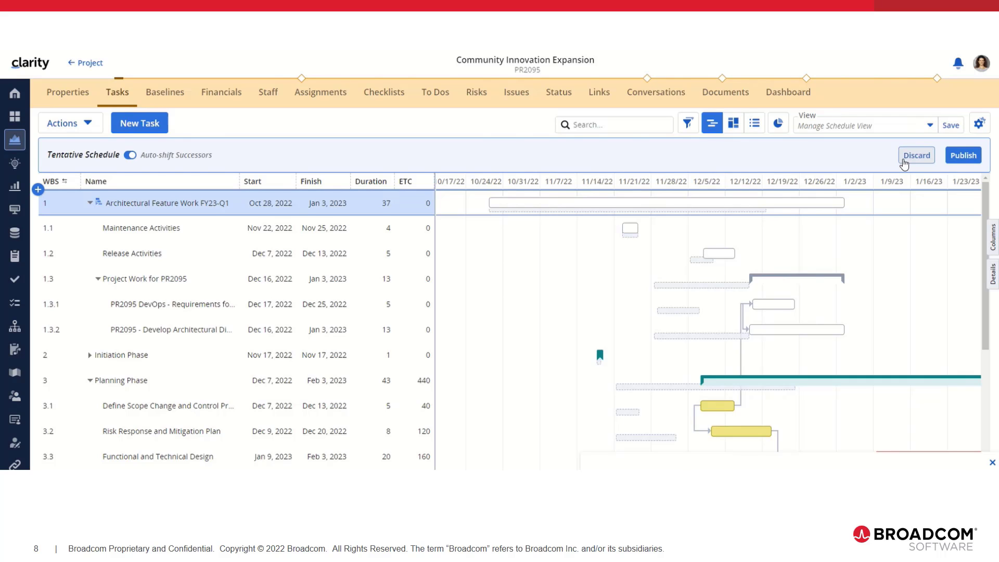
Discard the edited tentative schedule and log out of the account
left_click(916, 155)
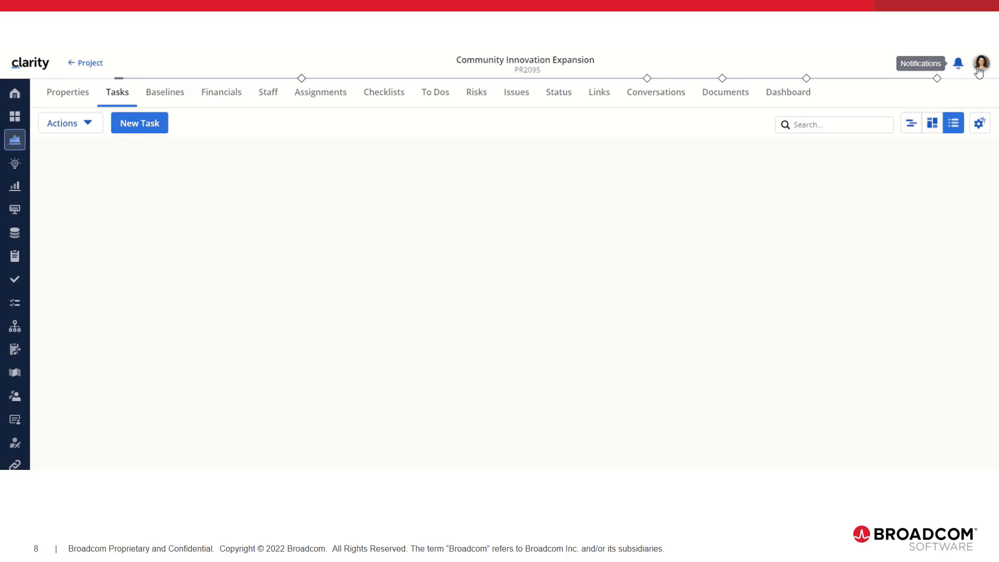
left_click(982, 63)
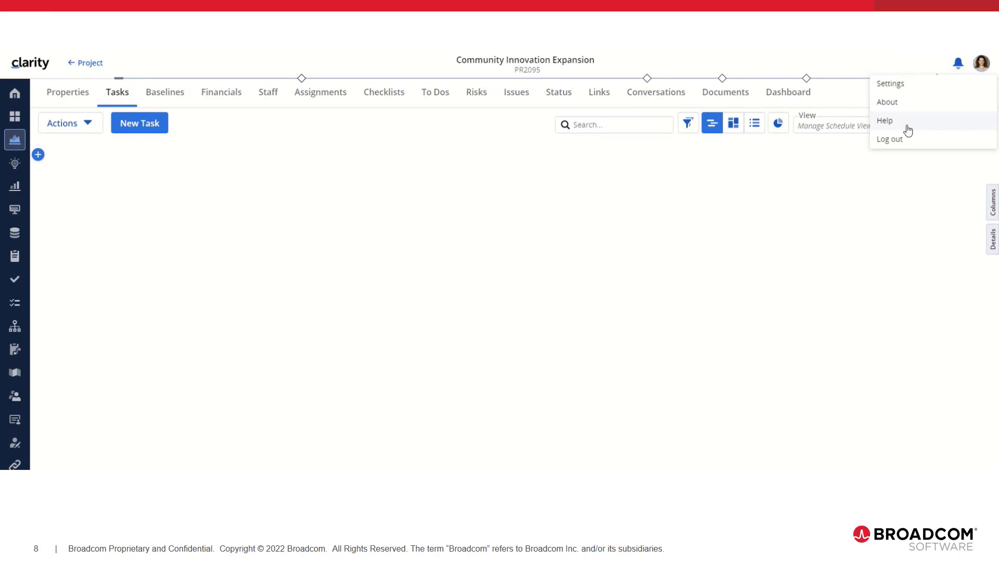
left_click(899, 140)
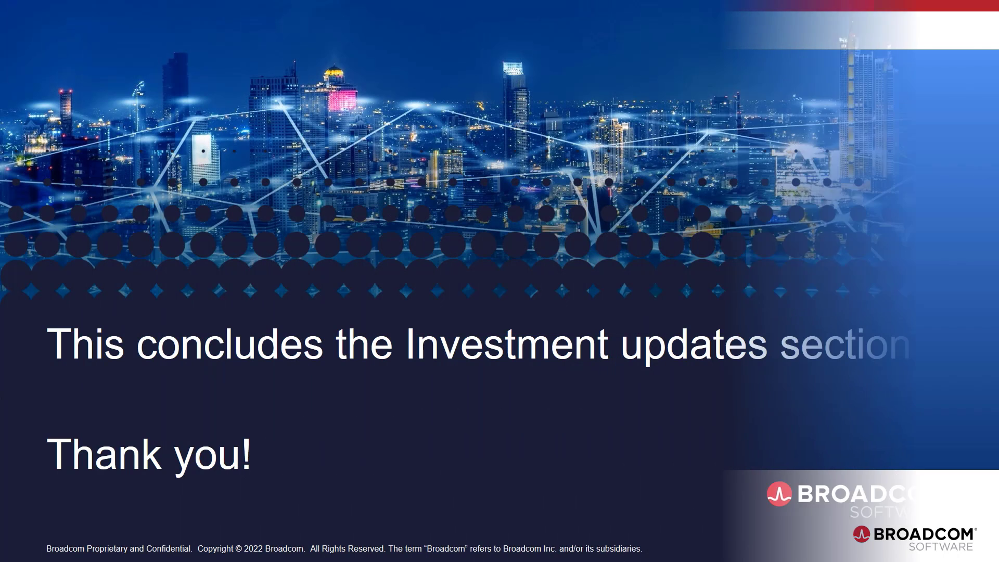